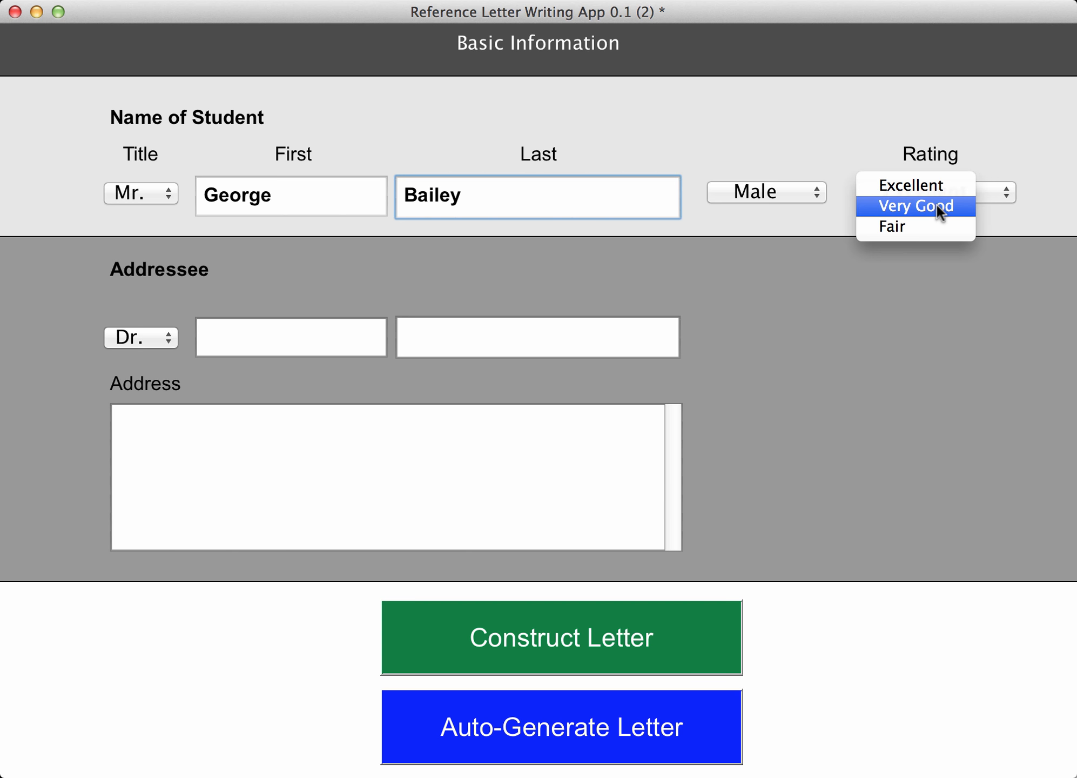
# Rate the student Very Good and enter the addressee's first name, last name and pasted postal address
pyautogui.click(937, 204)
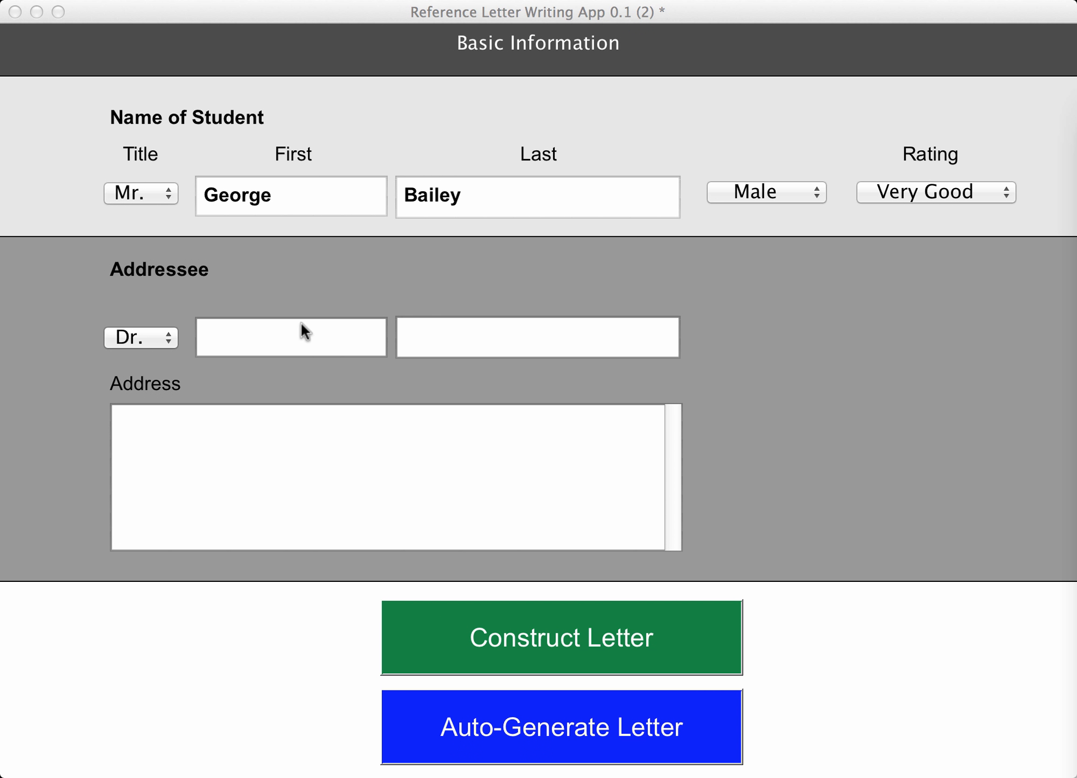
pyautogui.click(257, 333)
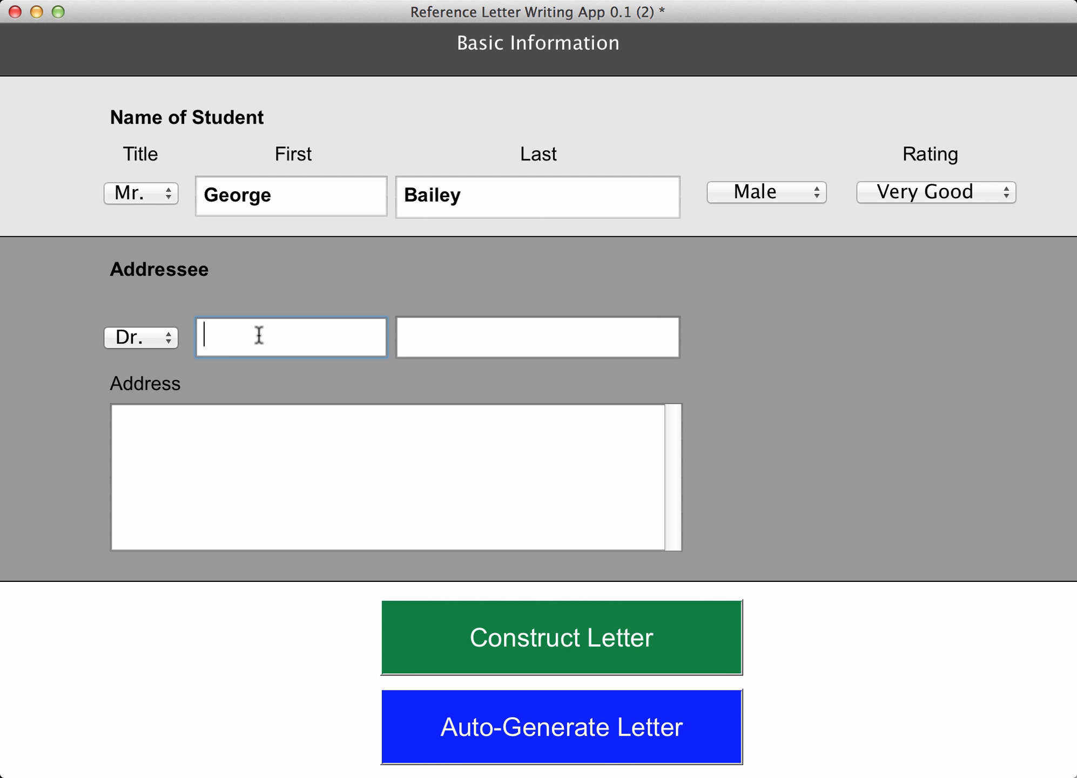
pyautogui.write('Ivana')
pyautogui.press('Tab')
pyautogui.write('Hiru')
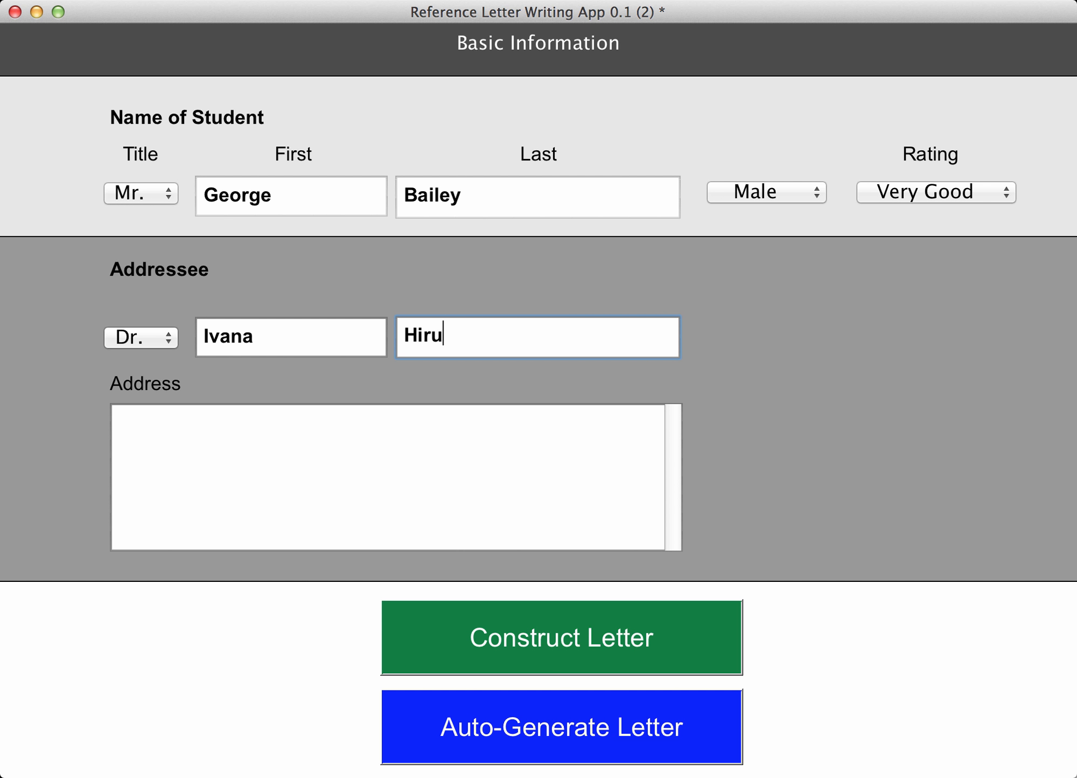
pyautogui.click(185, 425)
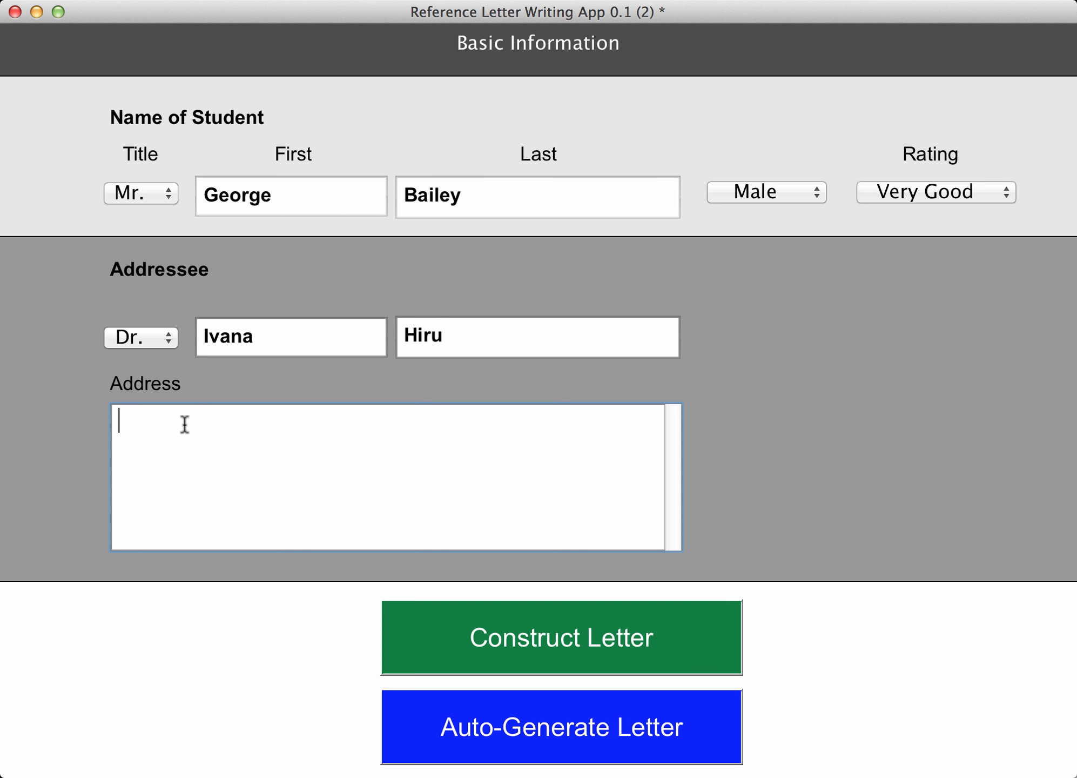
pyautogui.write('College of Knowledge 123 Harvard Square Harvard University Cambridge, MA 02138')
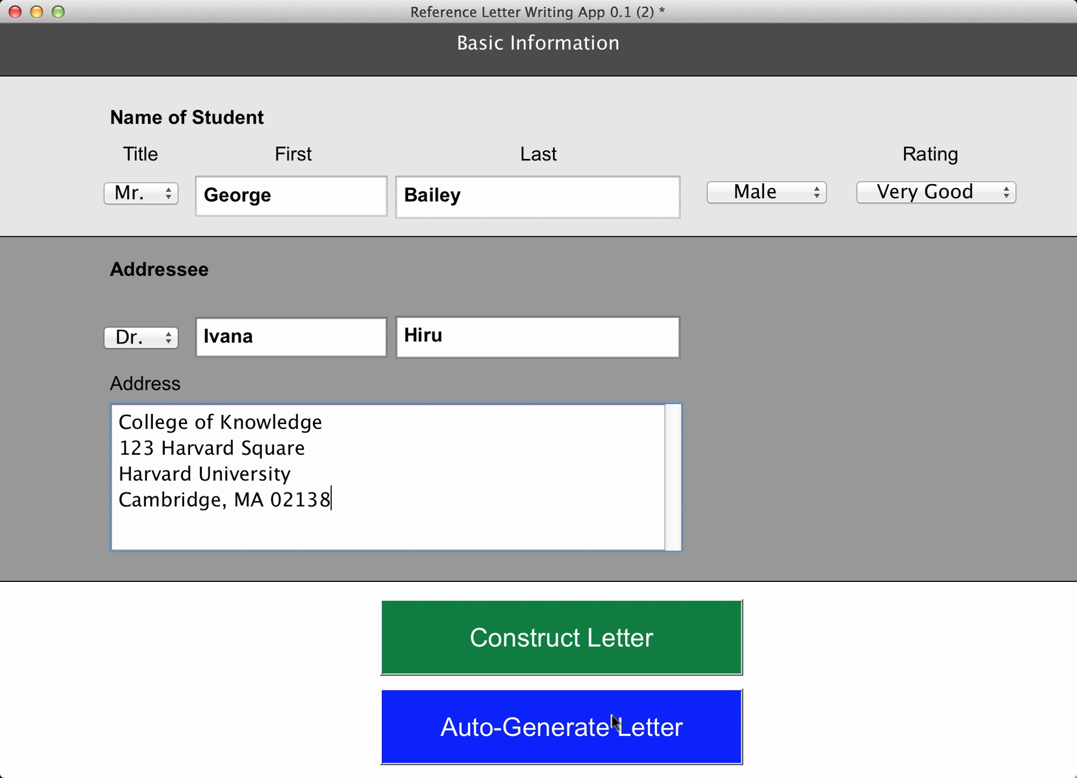
# Advance to the Construct Letter page showing phrase options for six paragraphs
pyautogui.click(597, 639)
pyautogui.click(597, 638)
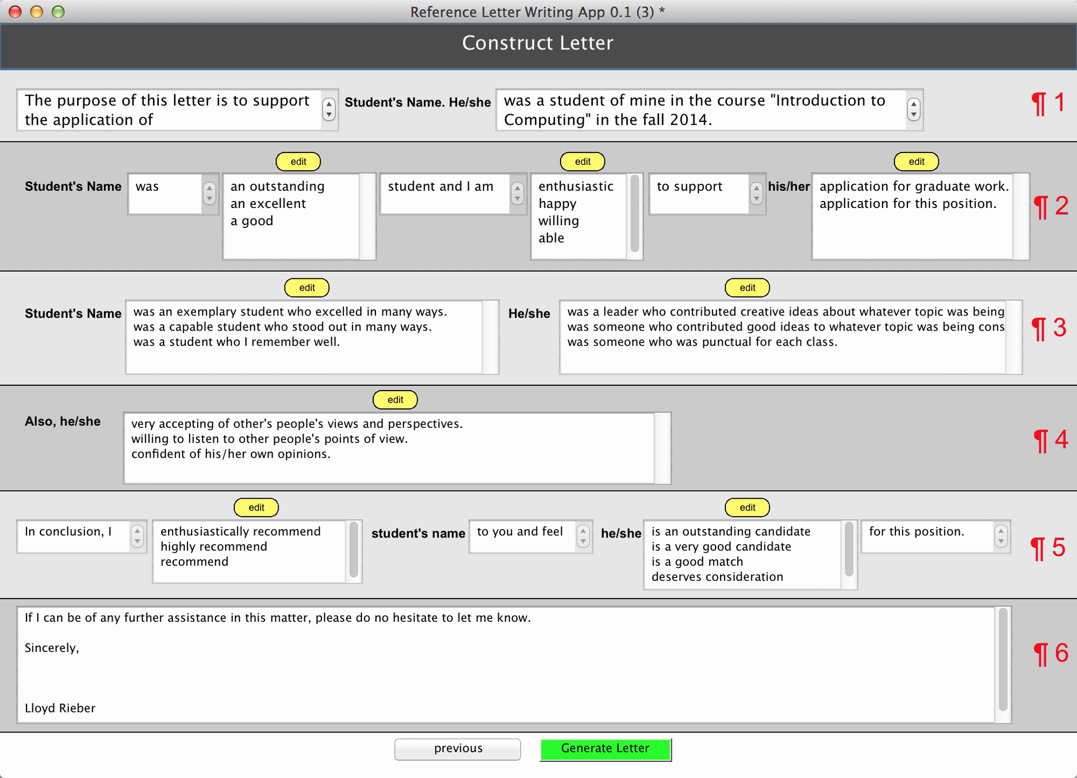
# Replace the ¶1 opening with 'I am writing this letter to support the application of' and insert 'a remarkable' after 'an excellent'
pyautogui.tripleClick(154, 120)
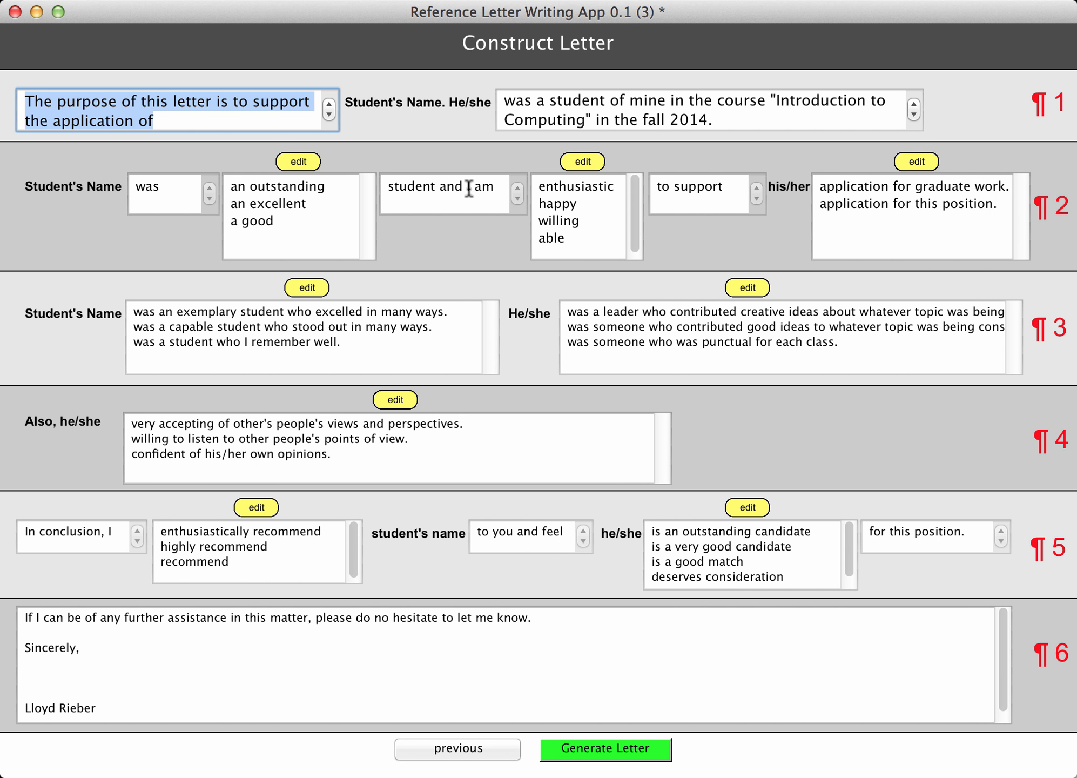
pyautogui.write('I a')
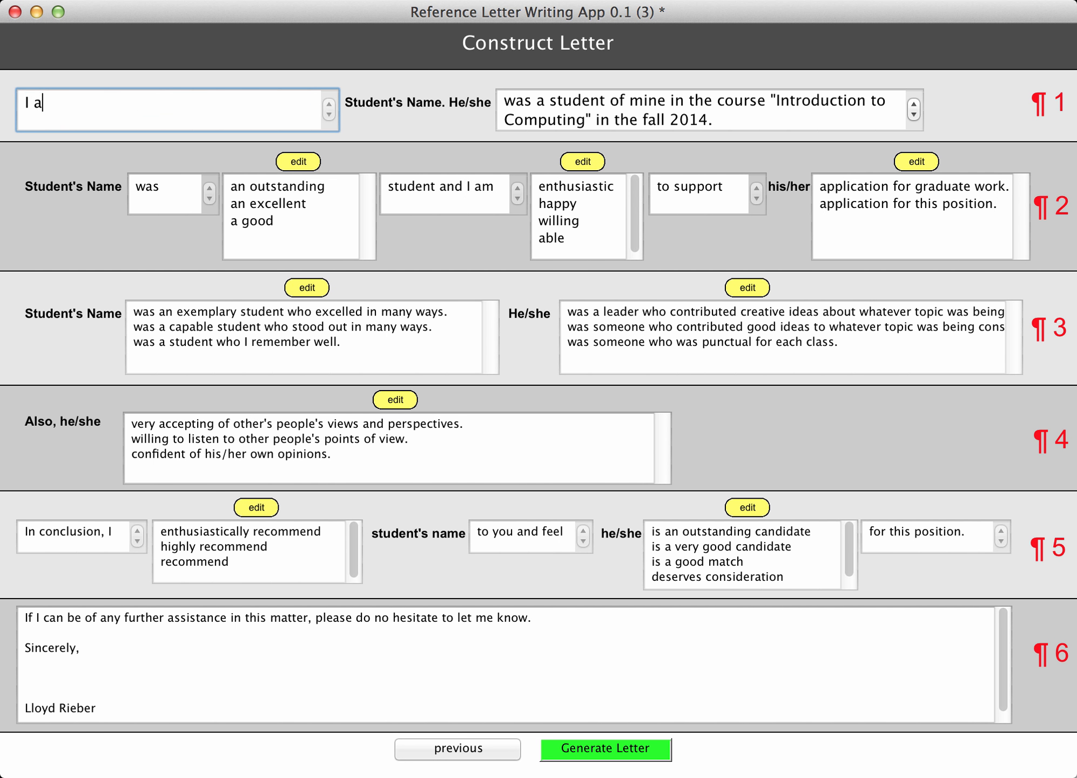
pyautogui.write('m writing this ')
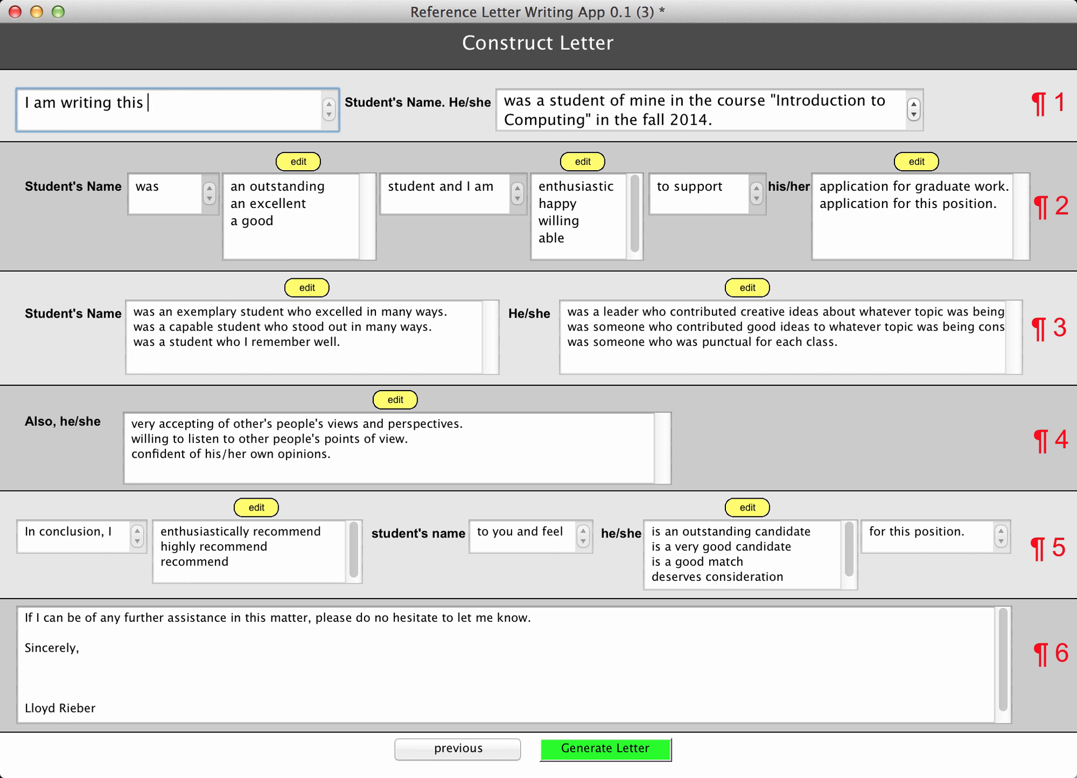
pyautogui.write('letter to support the application of')
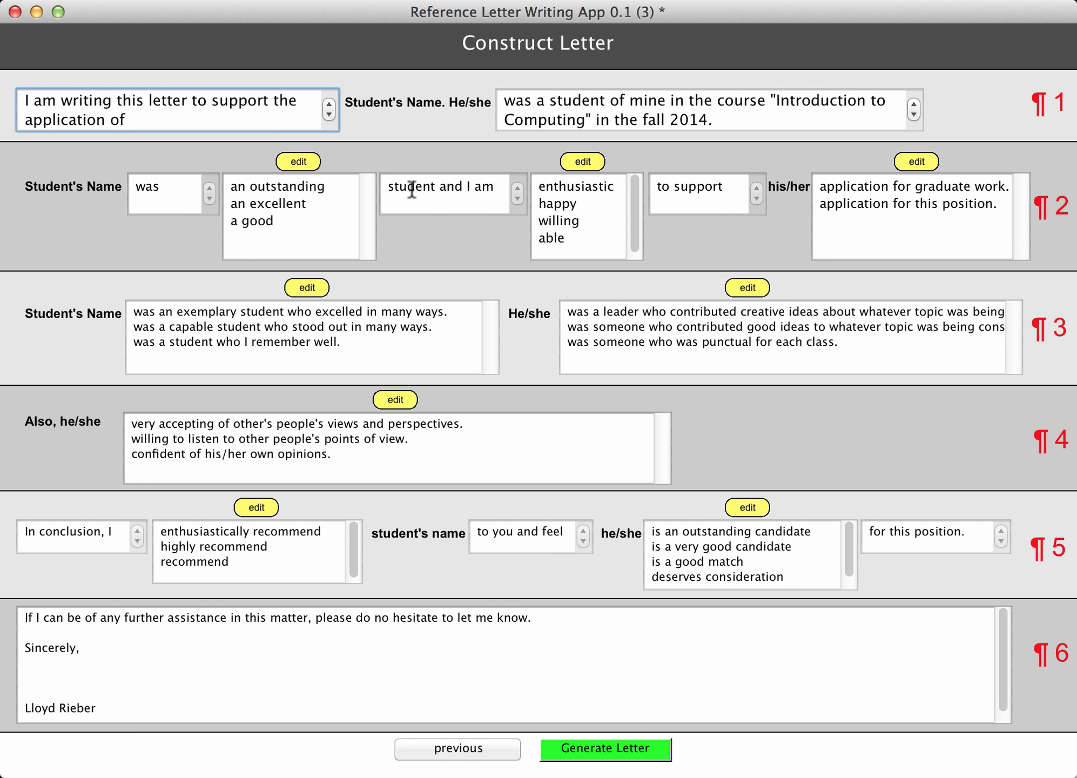
pyautogui.click(300, 162)
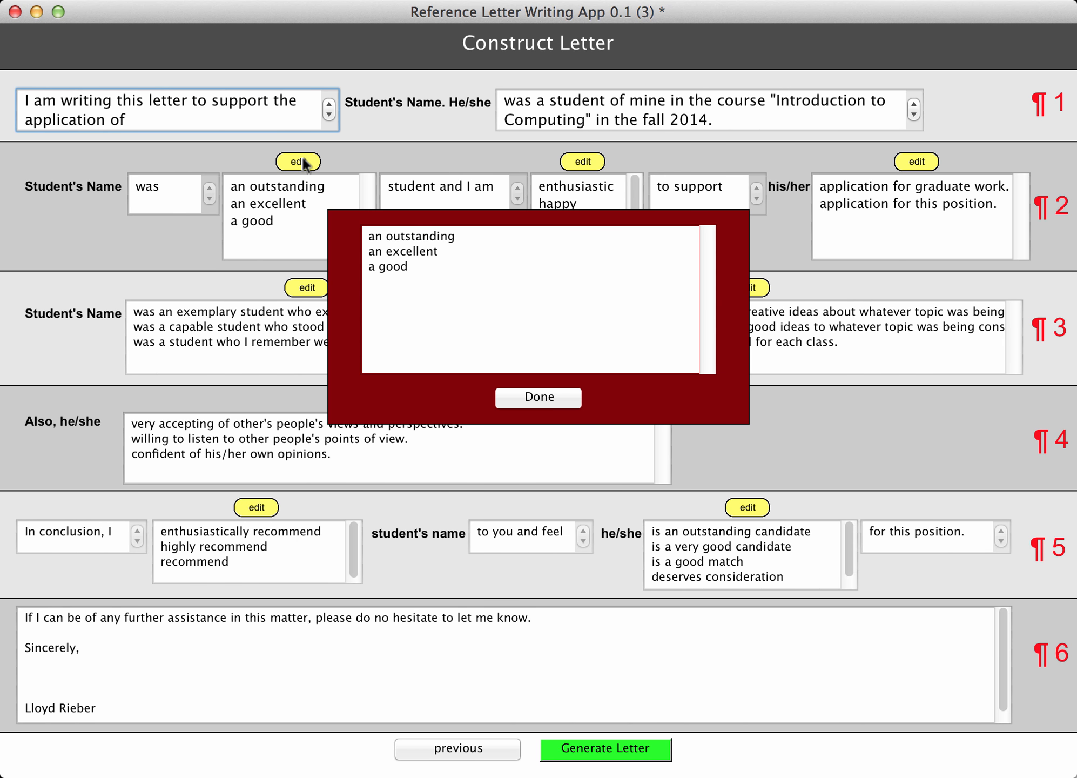
pyautogui.click(441, 252)
pyautogui.press('Return')
pyautogui.write('a re')
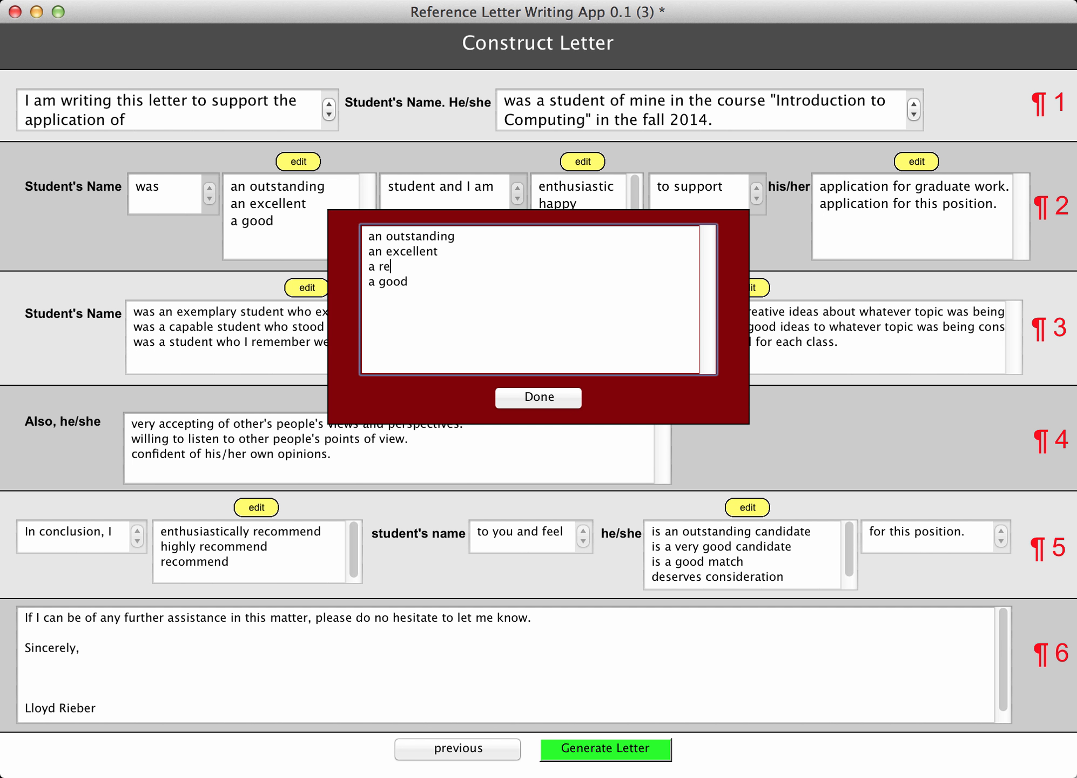
pyautogui.write('markable')
pyautogui.click(521, 403)
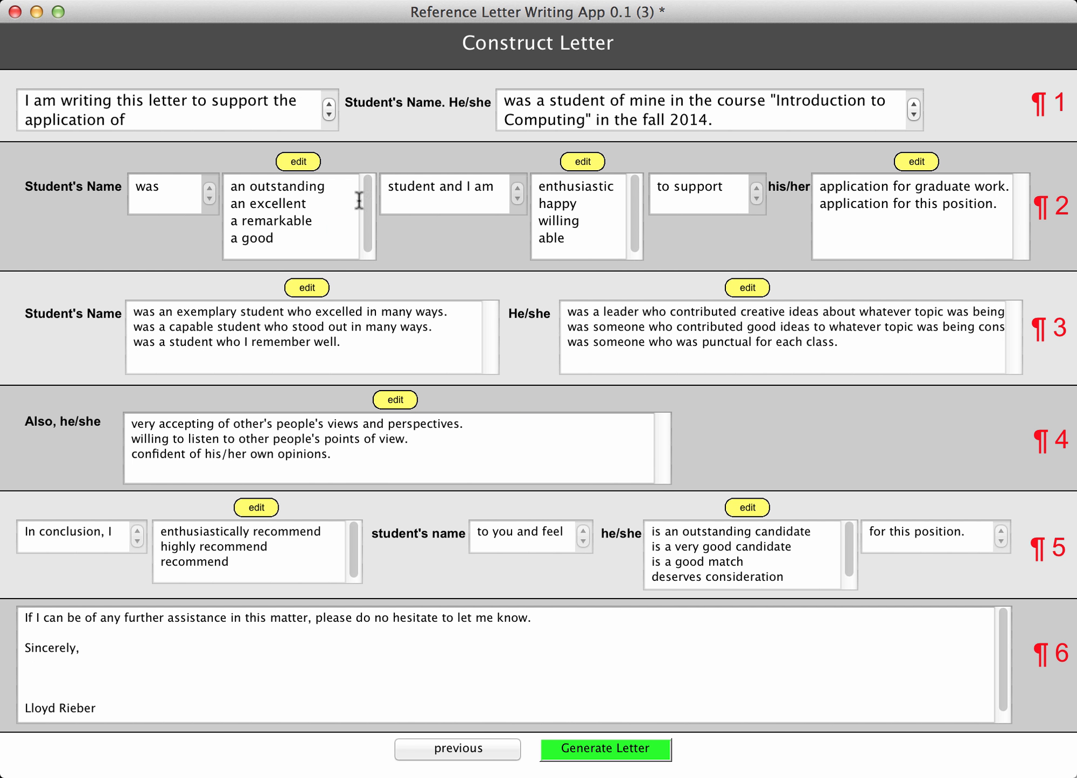
# For paragraph 2, choose 'a remarkable', 'happy' and 'application for this position.'
pyautogui.click(282, 219)
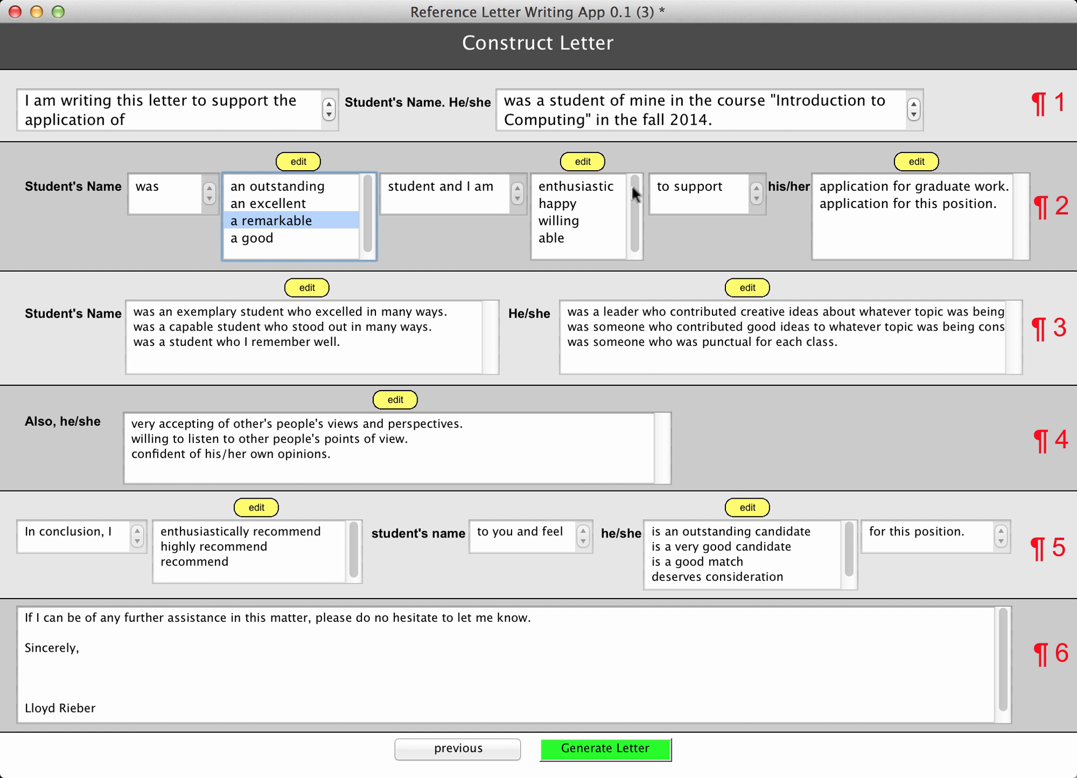
pyautogui.click(560, 202)
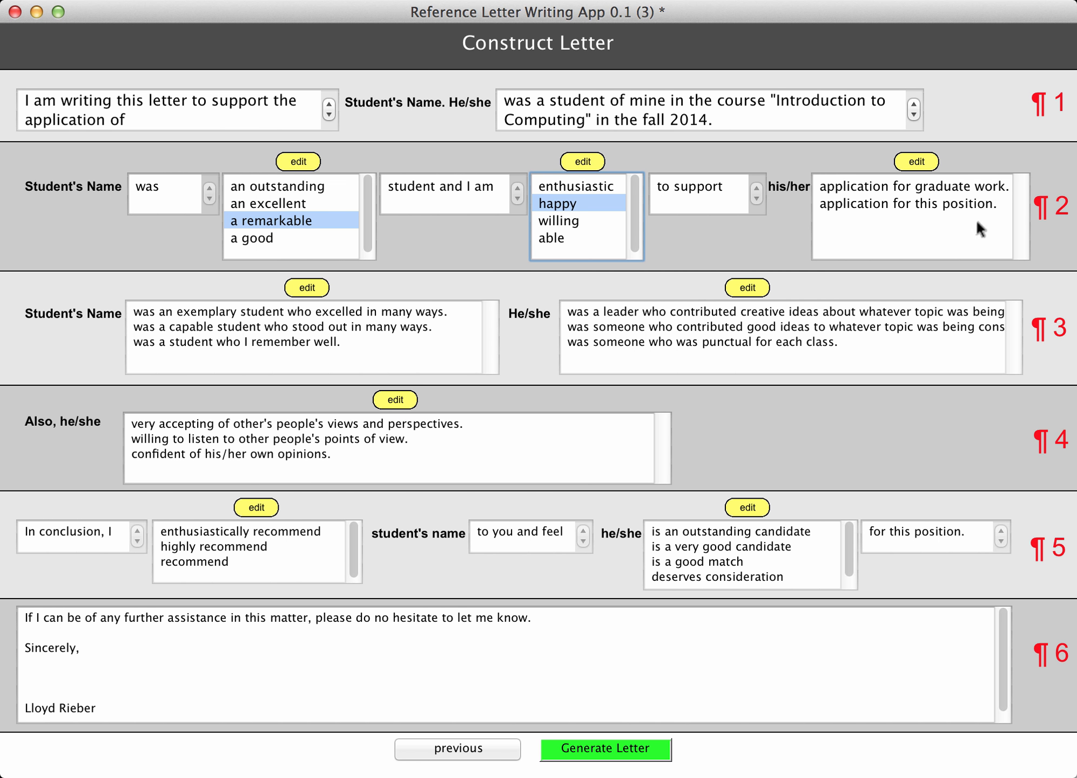
pyautogui.click(872, 201)
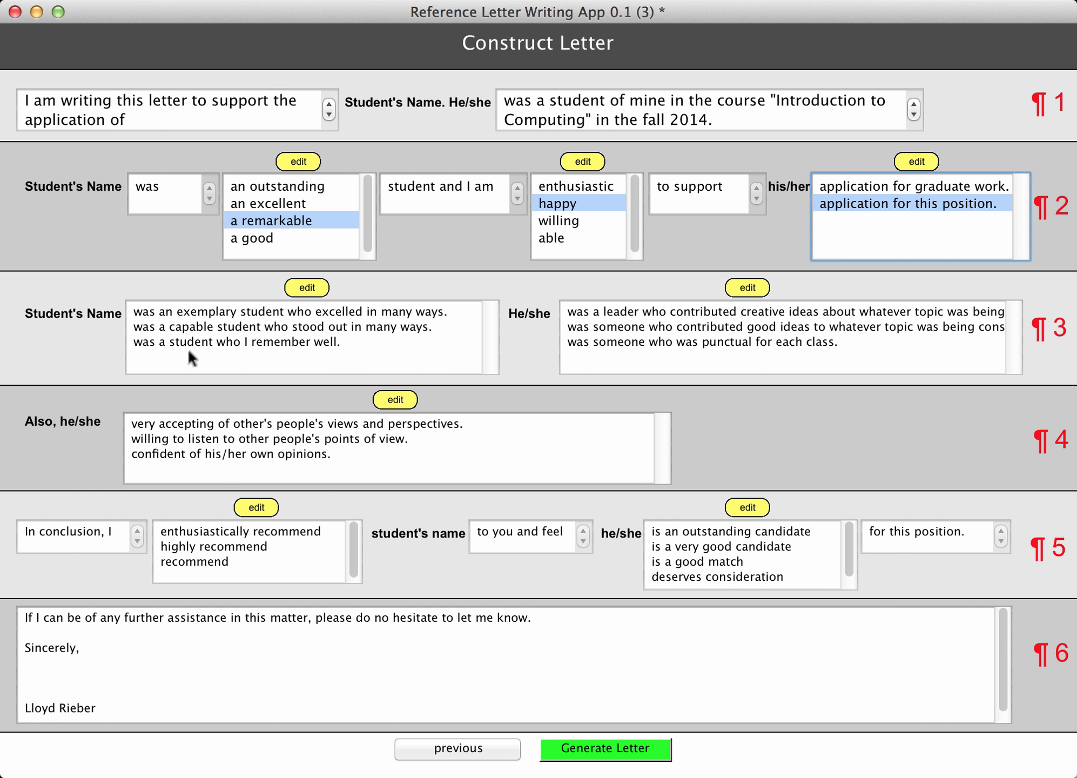
# Pick the exemplary student and leader sentences, 'willing to listen', 'highly recommend' and 'is a very good candidate'
pyautogui.click(206, 311)
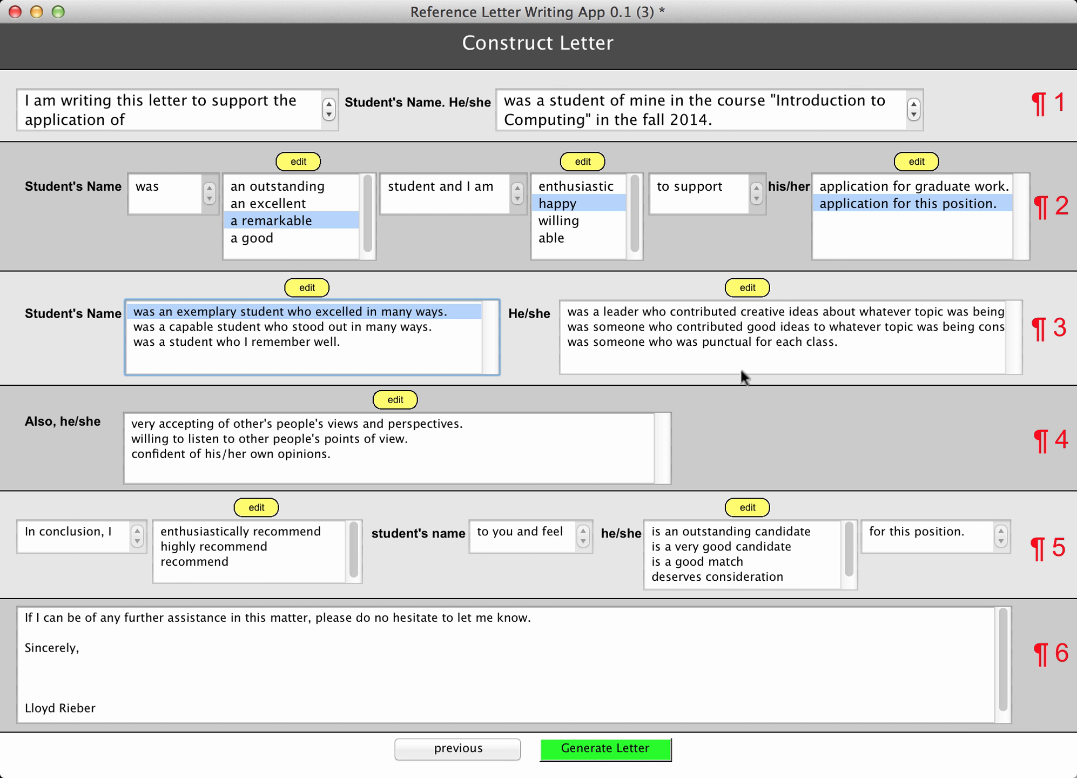
pyautogui.click(689, 313)
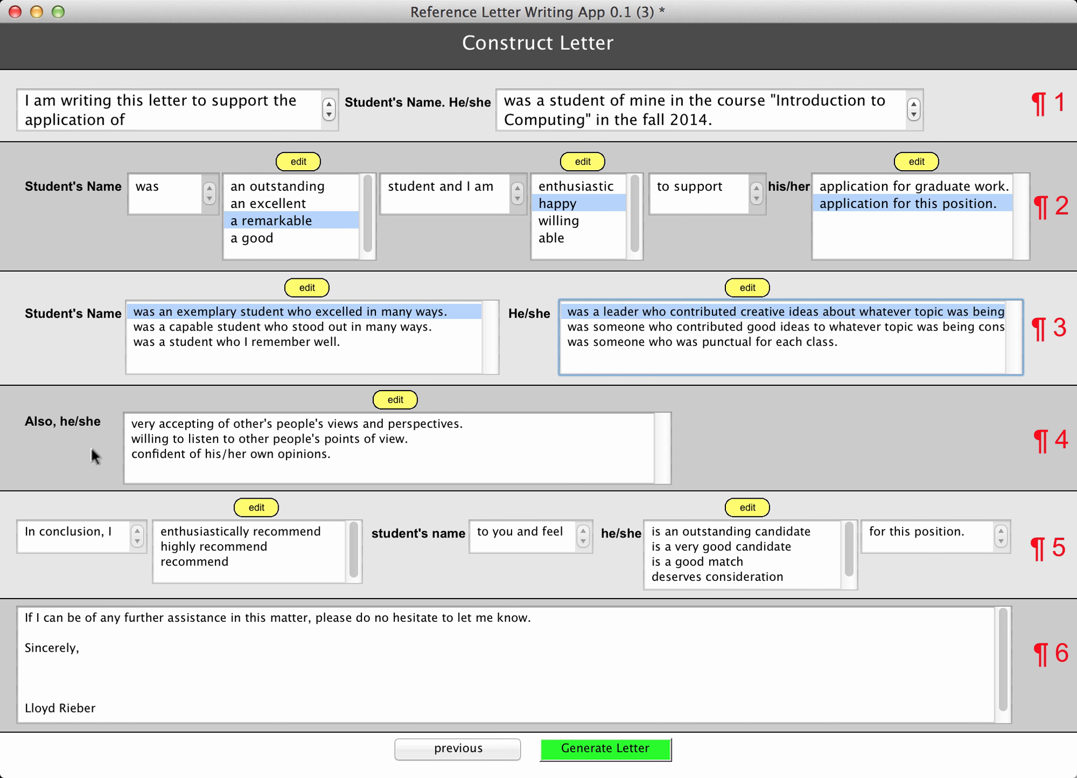
pyautogui.click(156, 440)
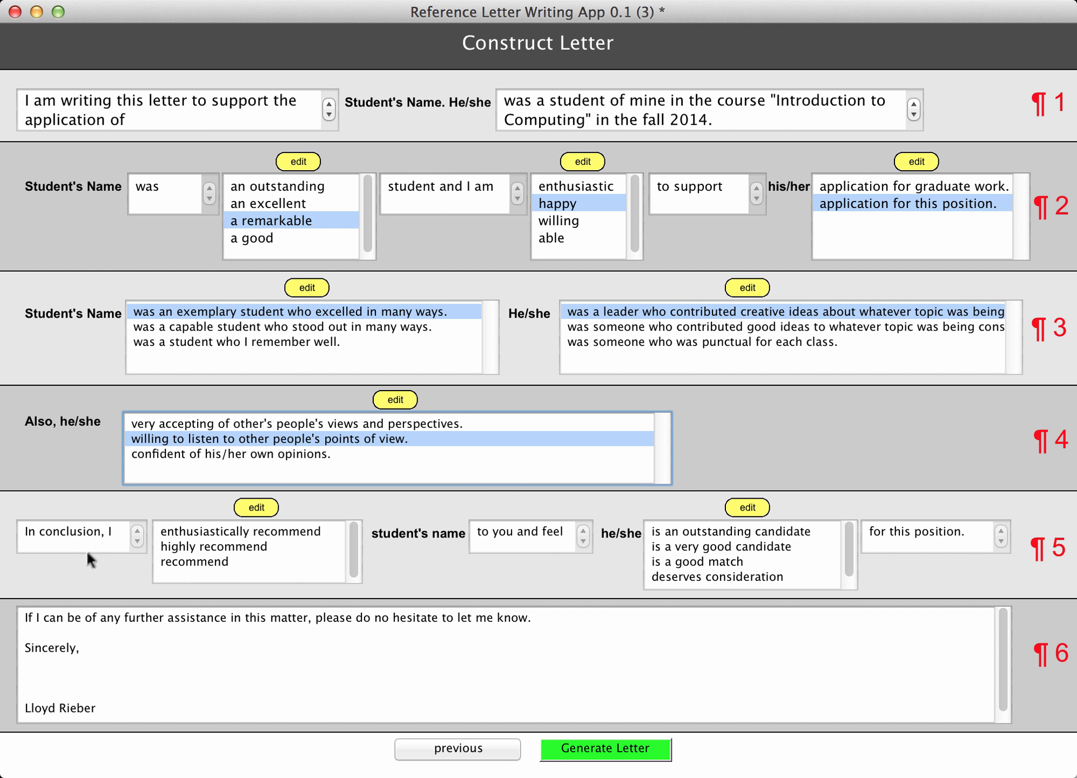
pyautogui.click(201, 552)
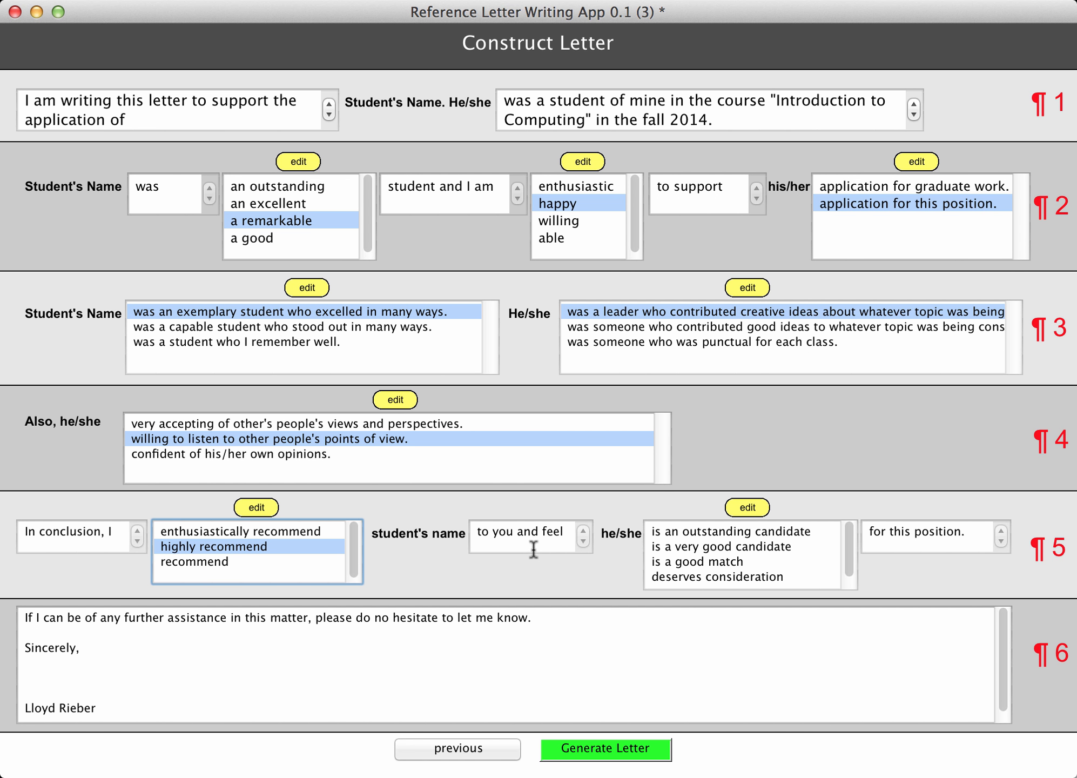
pyautogui.click(718, 551)
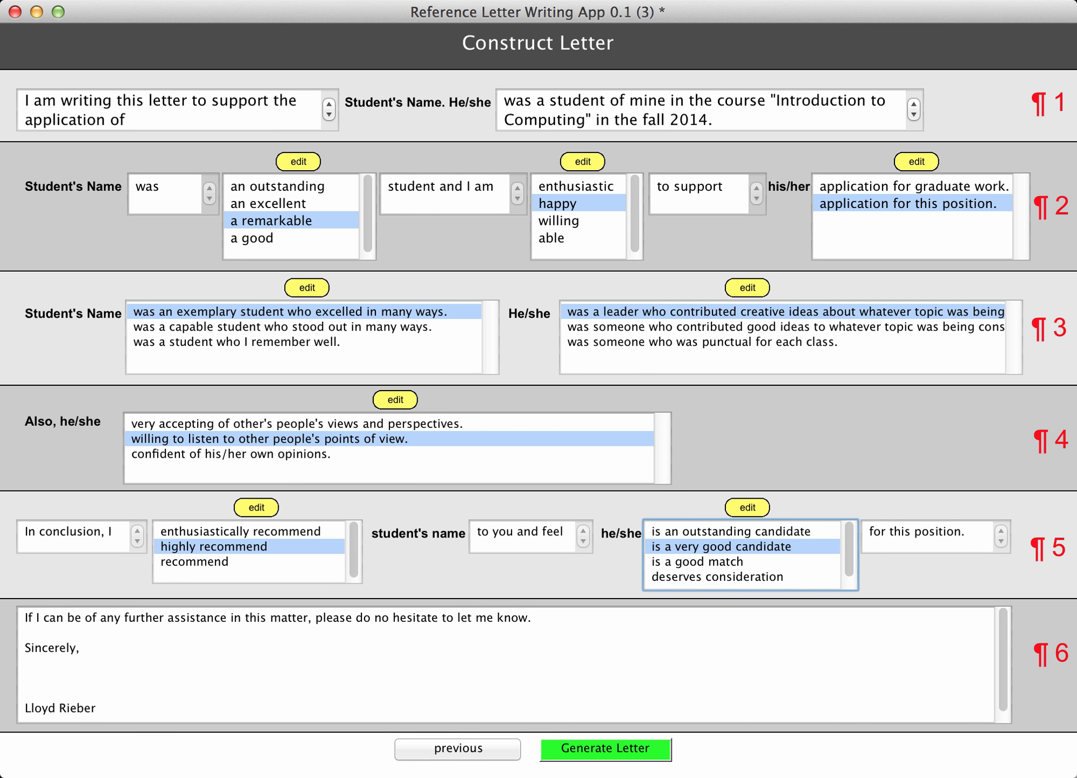
# Generate the draft letter and scroll through it to review the text
pyautogui.click(639, 751)
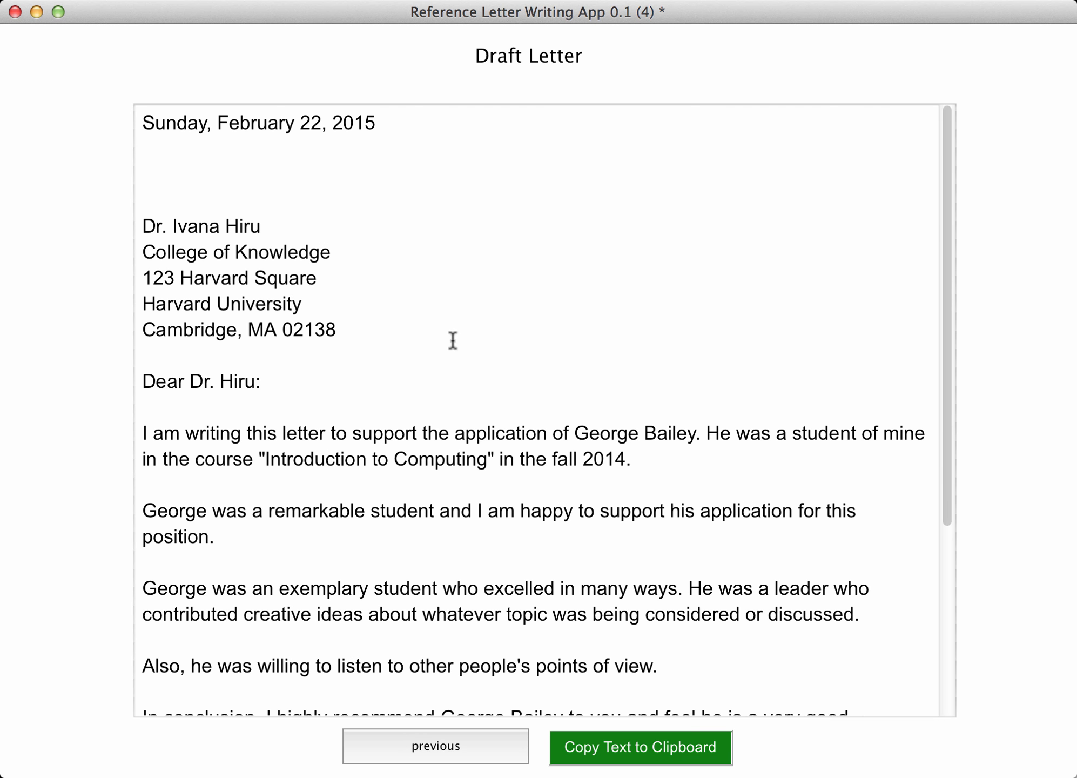
pyautogui.scroll(-10, 418, 277)
pyautogui.scroll(4, 419, 279)
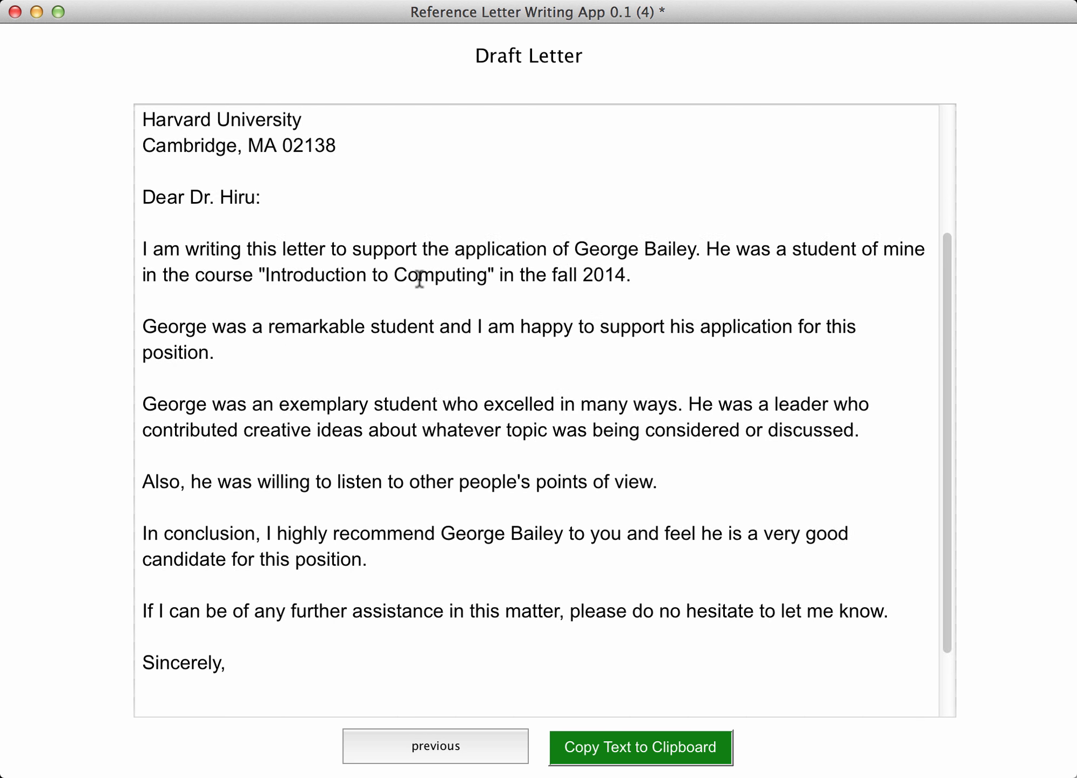
pyautogui.scroll(3, 420, 279)
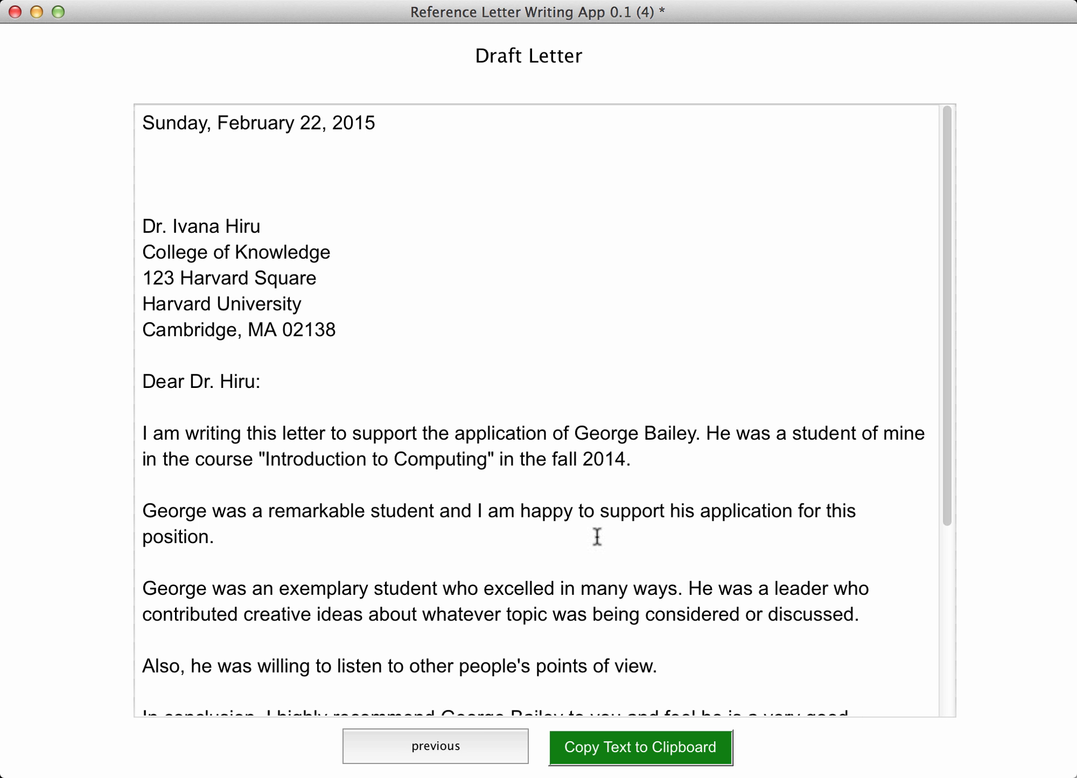
pyautogui.scroll(-7, 419, 531)
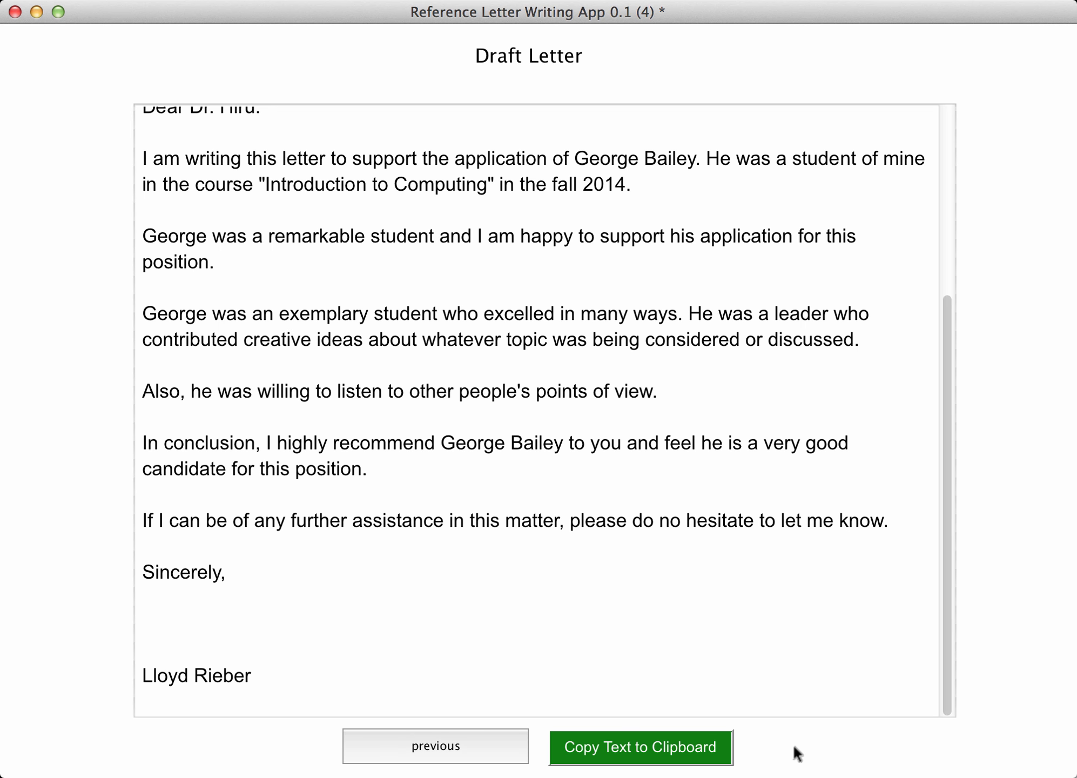
# Copy the draft text to the clipboard and switch to the blank Word Document2
pyautogui.click(676, 749)
pyautogui.press('Tab')
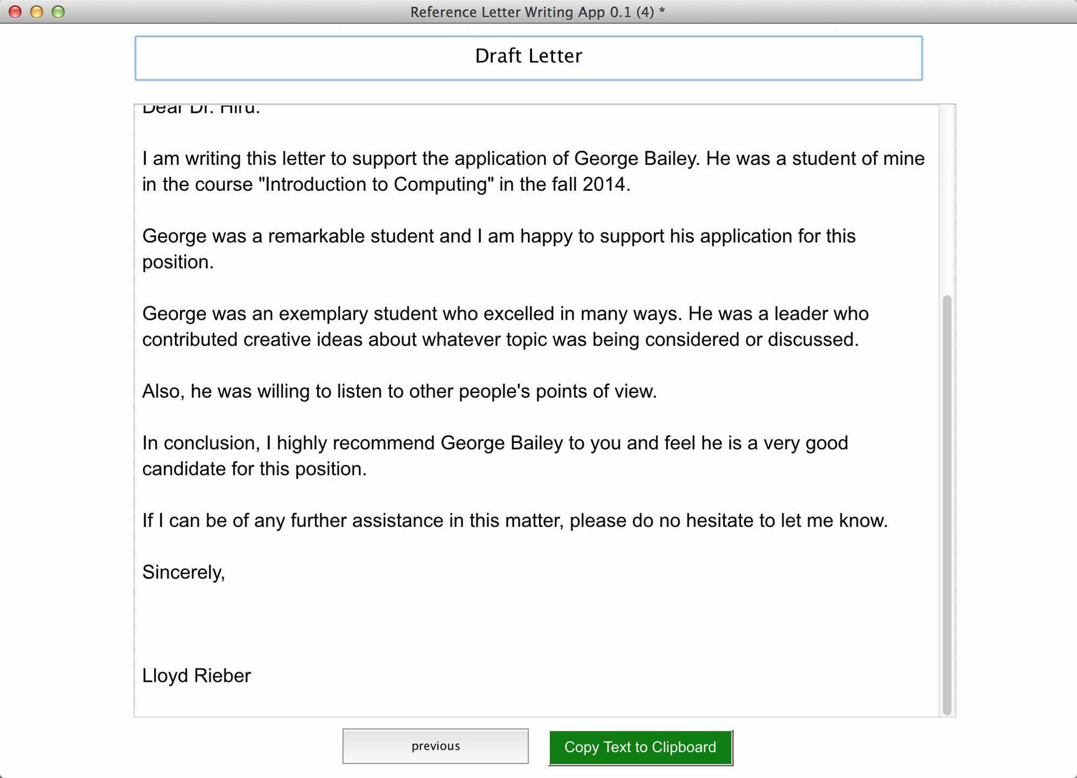
pyautogui.press('super+Tab')
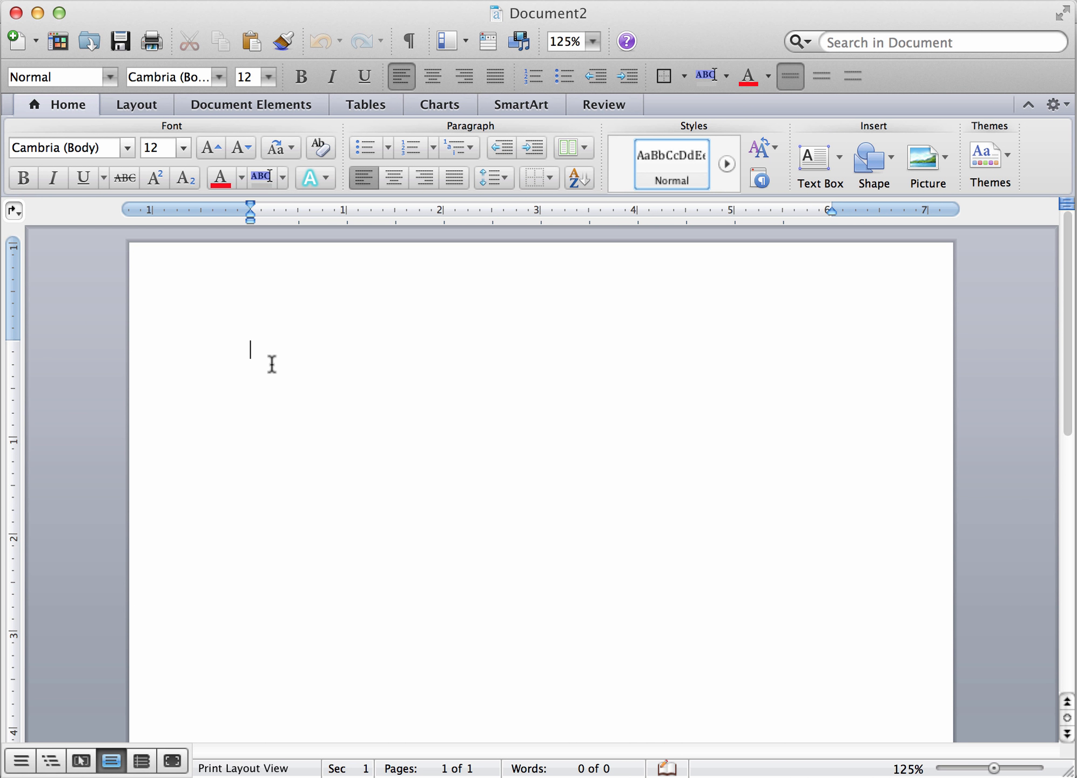
# Paste the draft with Match Destination Formatting and remove 'Sunday, ' from the date line
pyautogui.press('super+v')
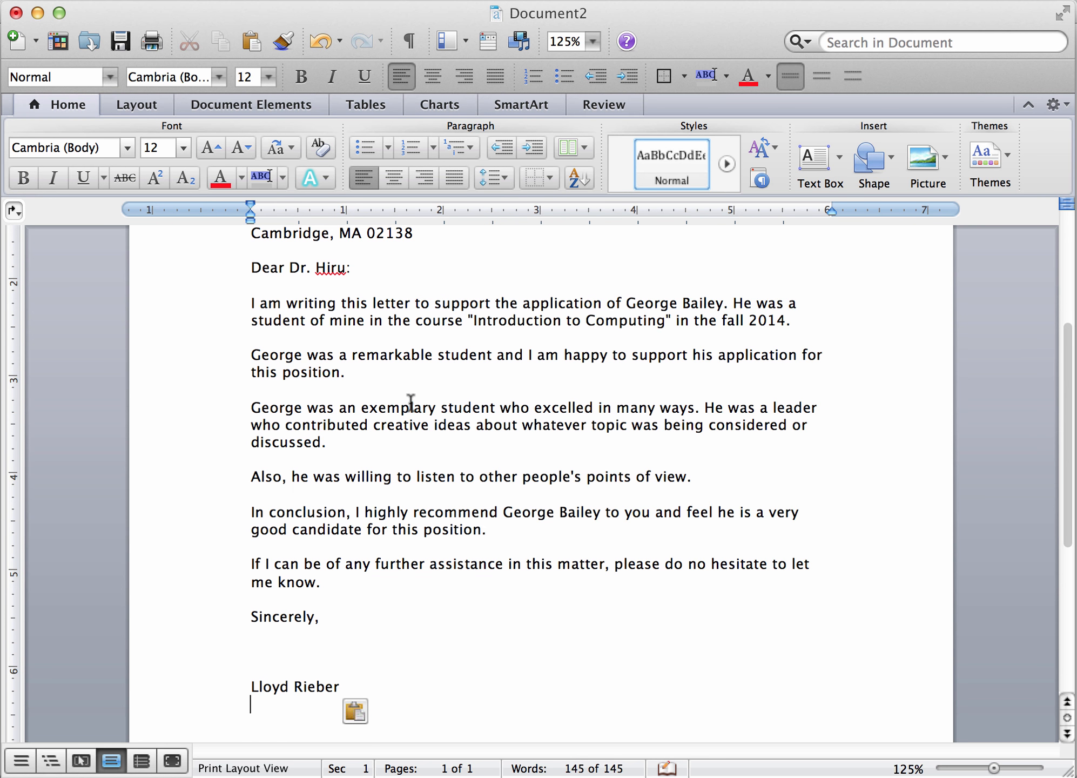
pyautogui.click(362, 719)
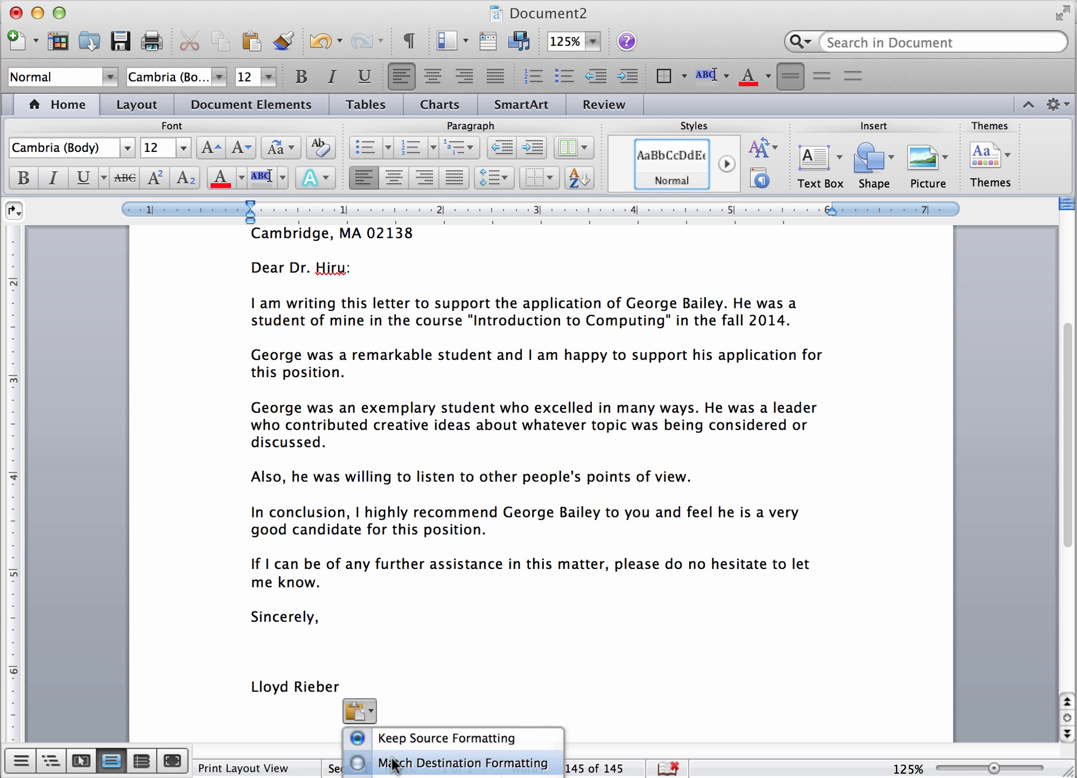
pyautogui.click(359, 763)
pyautogui.scroll(10, 403, 592)
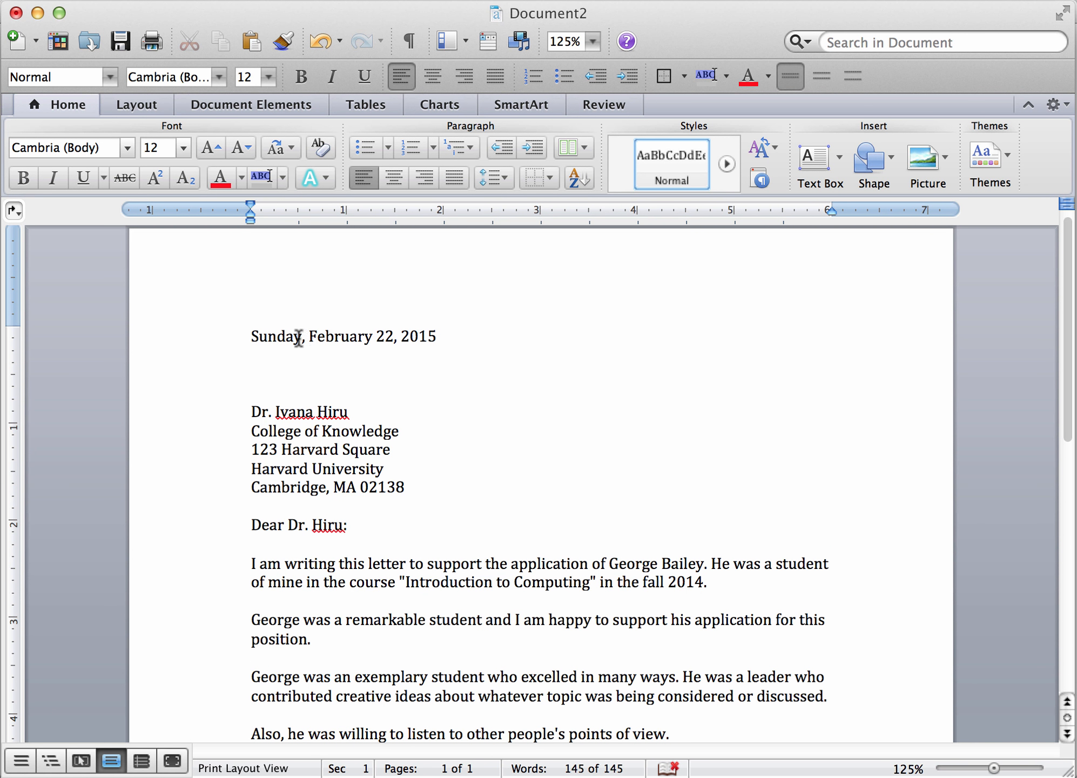
pyautogui.click(308, 336)
pyautogui.press('BackSpace')
pyautogui.press('BackSpace')
pyautogui.press('BackSpace')
pyautogui.press('BackSpace')
pyautogui.press('BackSpace')
pyautogui.press('BackSpace')
pyautogui.press('BackSpace')
pyautogui.press('BackSpace')
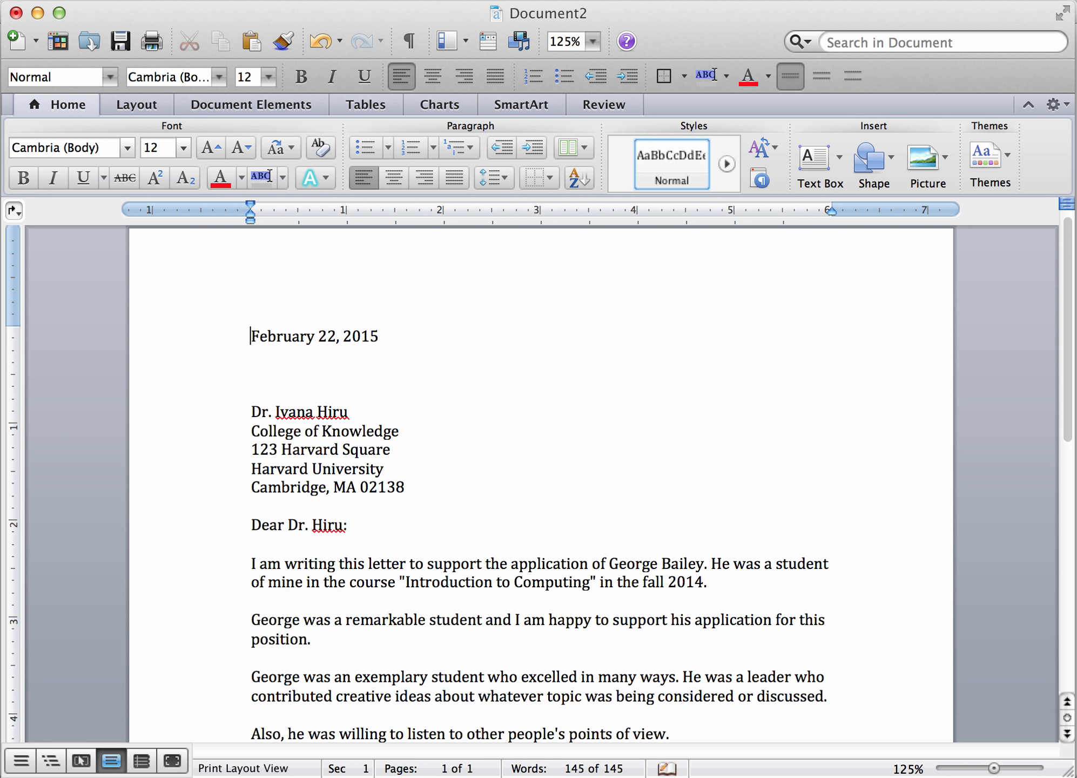
# Add a 'Personal information about...' placeholder line for the student after the second paragraph
pyautogui.scroll(-3, 397, 394)
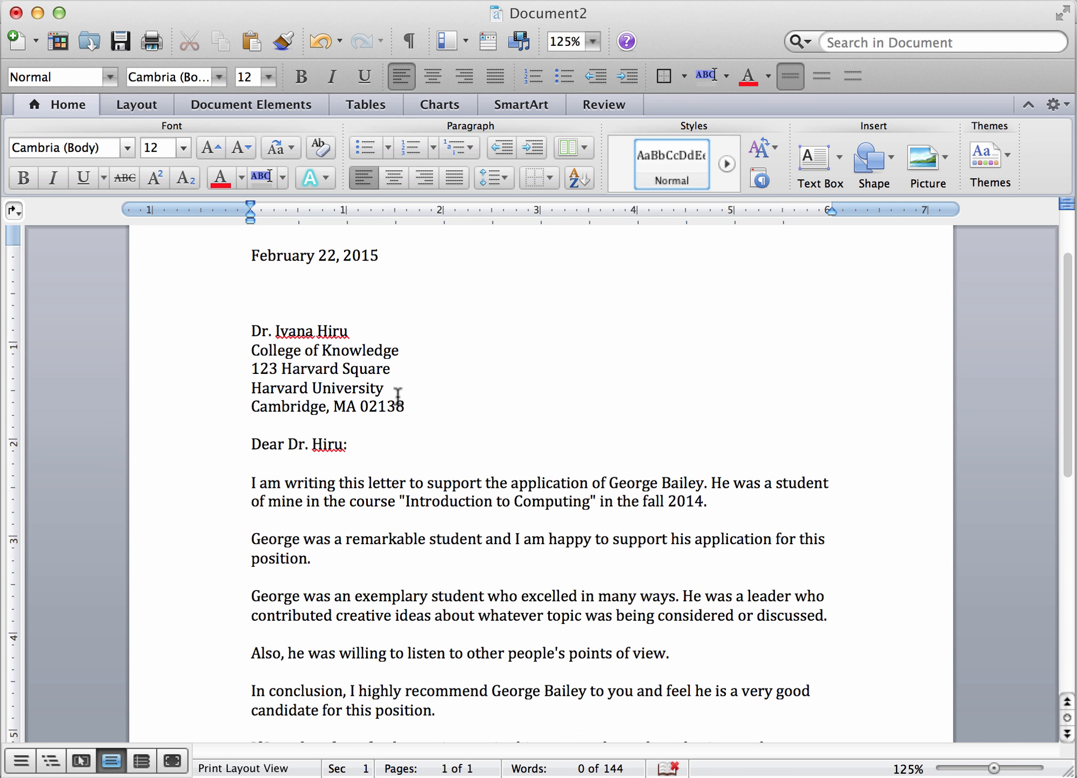
pyautogui.scroll(-3, 397, 397)
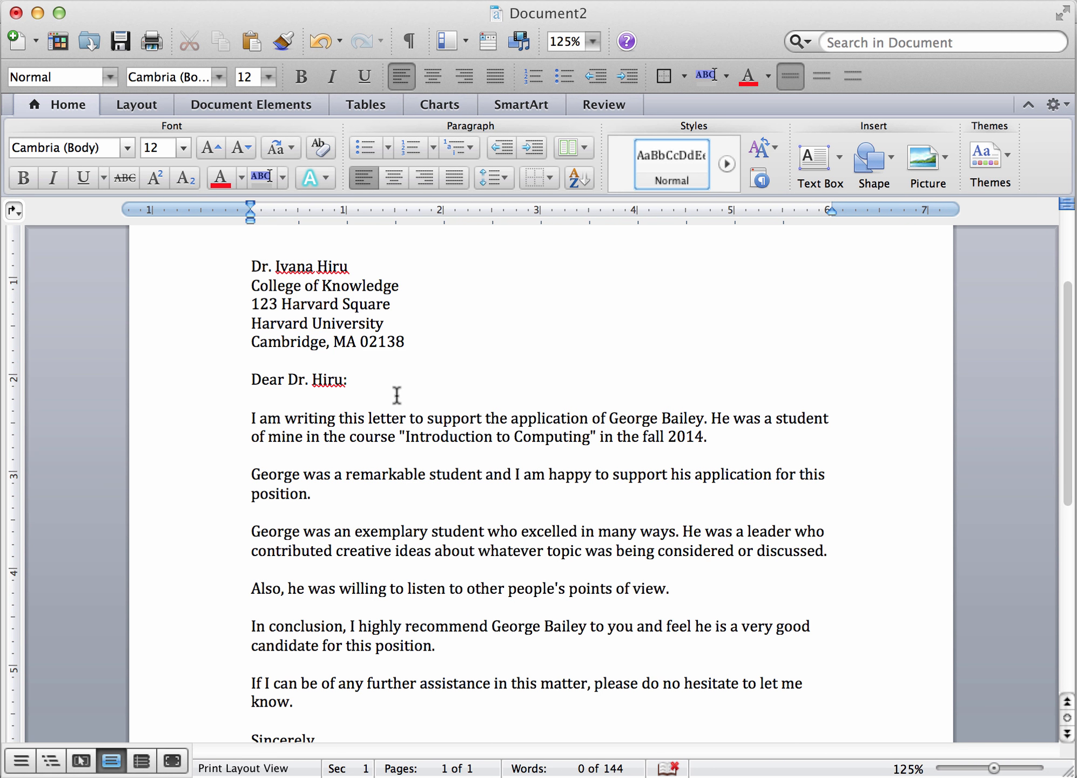
pyautogui.scroll(-2, 397, 395)
pyautogui.scroll(-4, 397, 396)
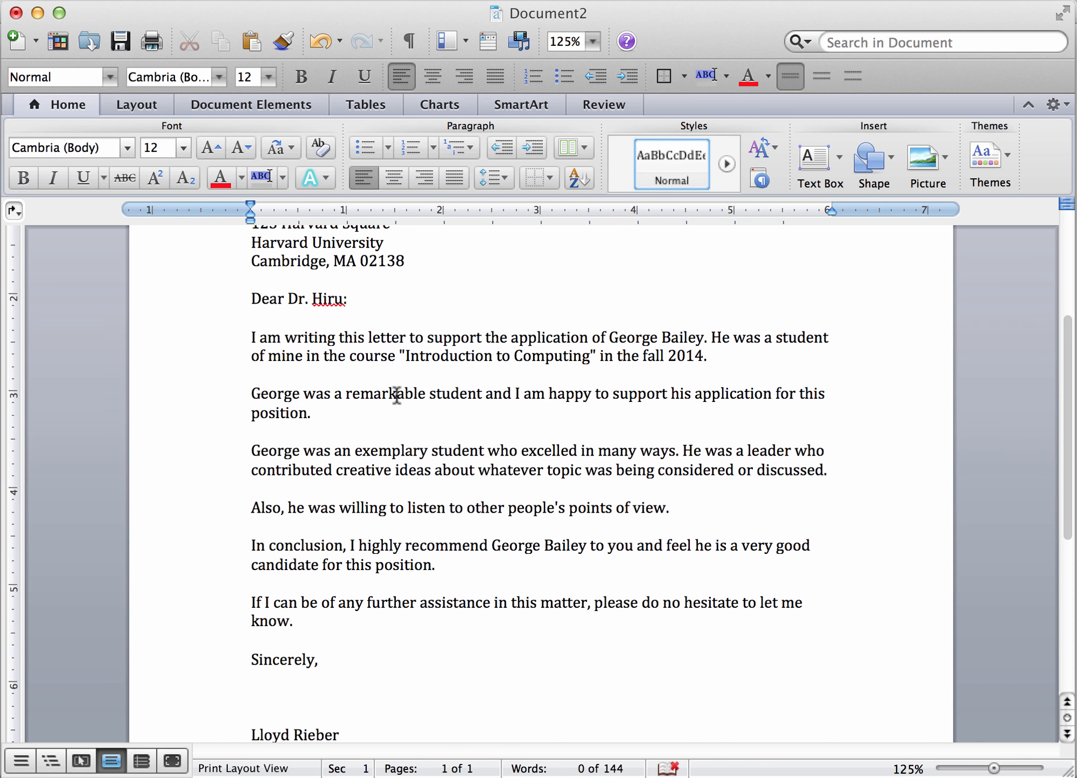
pyautogui.scroll(-1, 397, 396)
pyautogui.scroll(2, 396, 396)
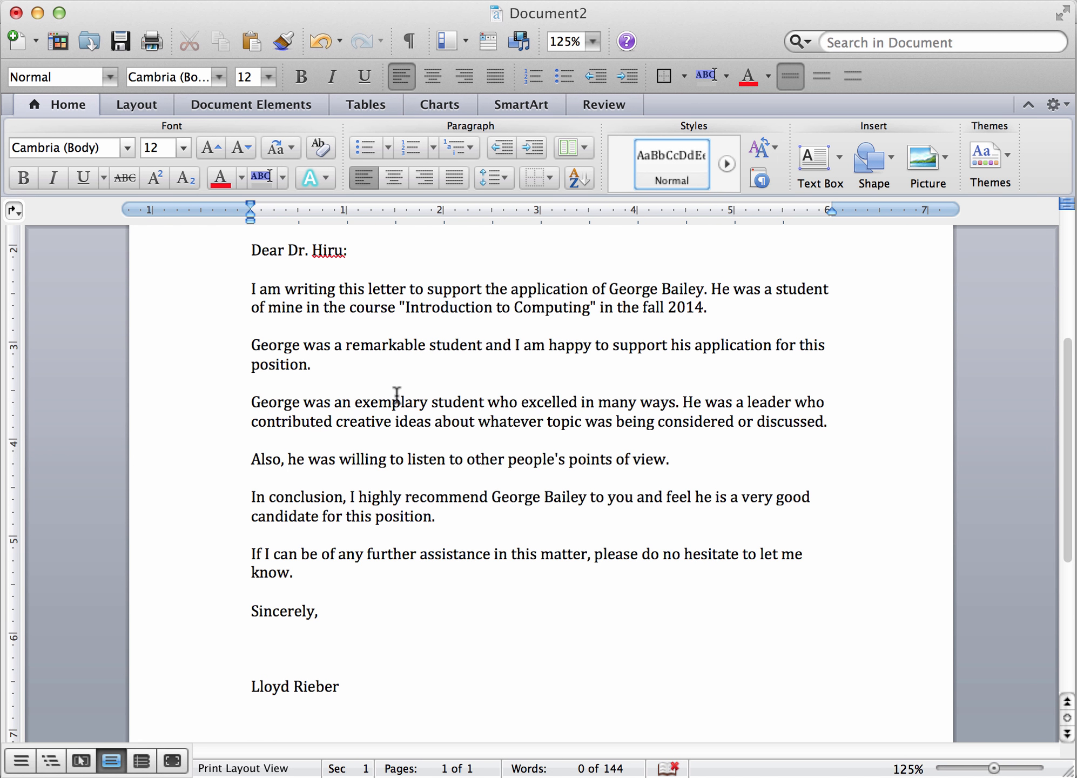
pyautogui.click(358, 361)
pyautogui.write('Personal')
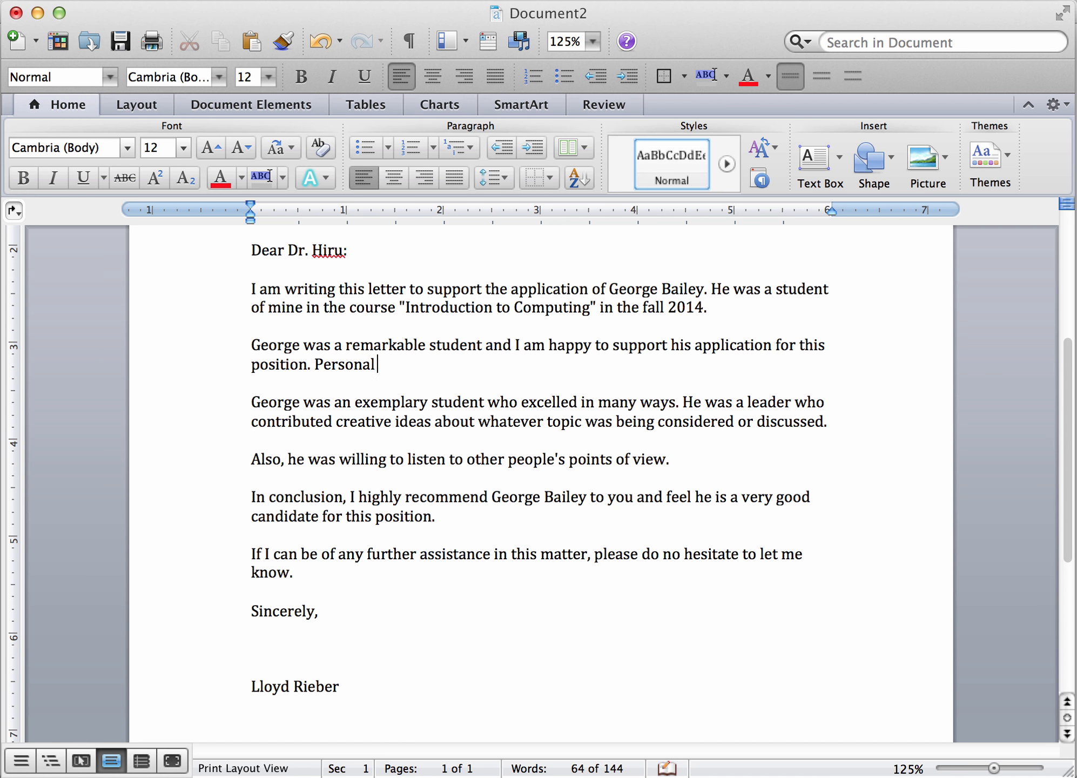
pyautogui.write(' information about Georgia')
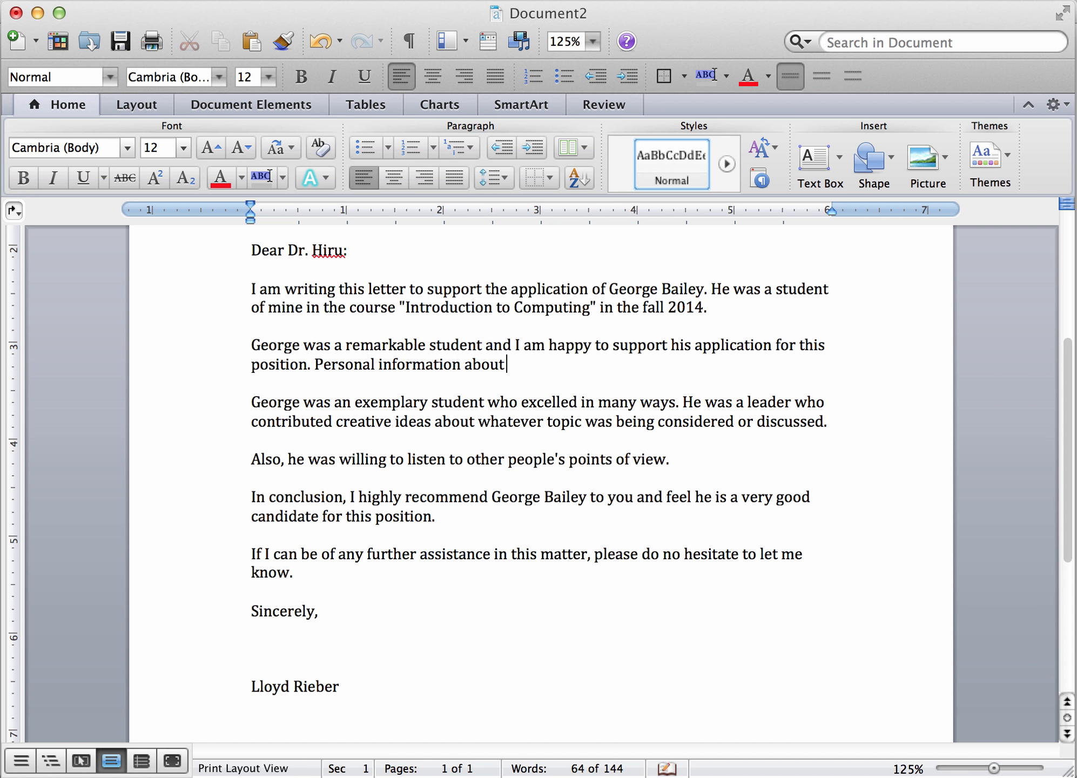
pyautogui.press('BackSpace')
pyautogui.press('BackSpace')
pyautogui.write('e...')
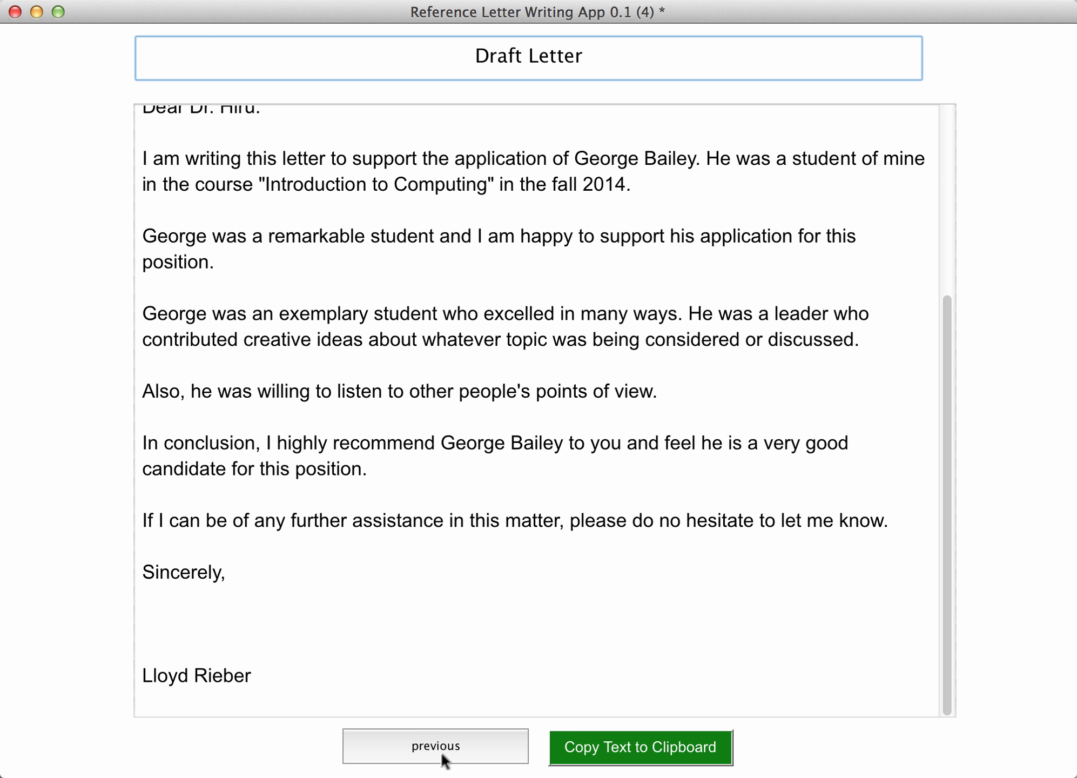
# Use previous on the Draft Letter screen to return to the phrase choices
pyautogui.click(438, 744)
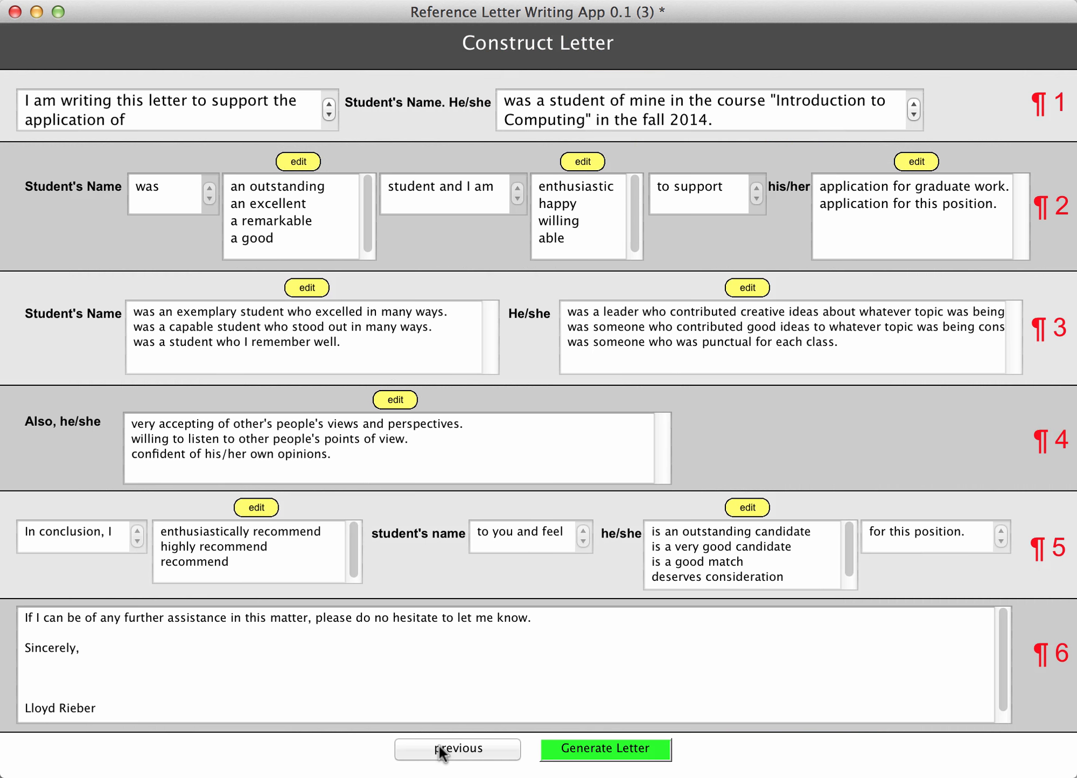